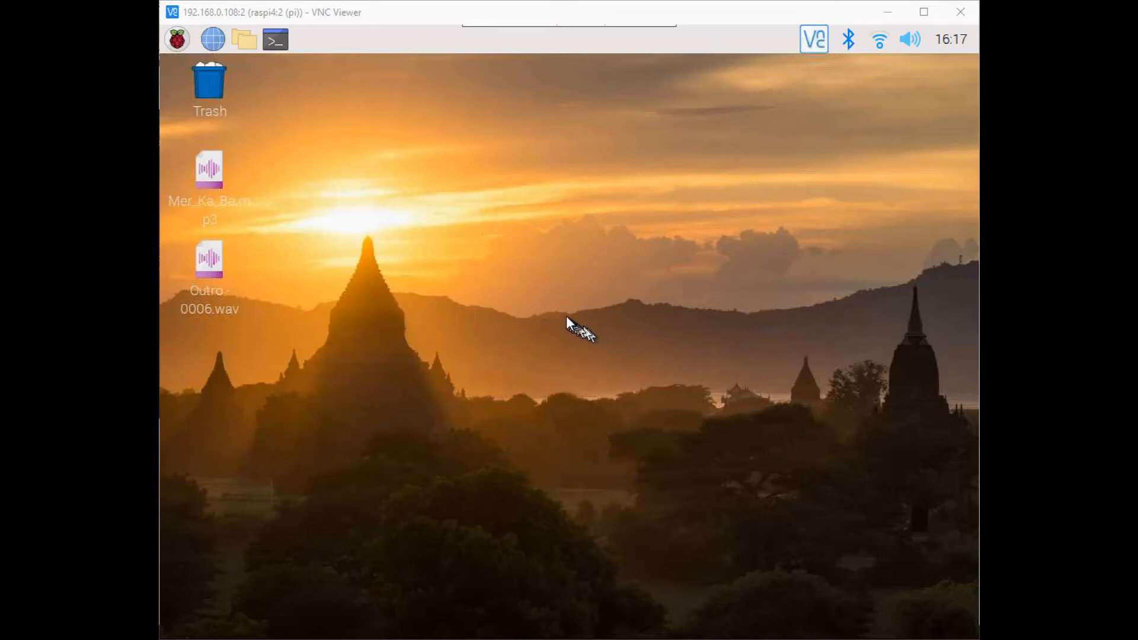
# - In a new LXTerminal, change into the MRL folder and list its contents before launching MyRobotLab
pyautogui.click(276, 40)
pyautogui.write('cd MRL')
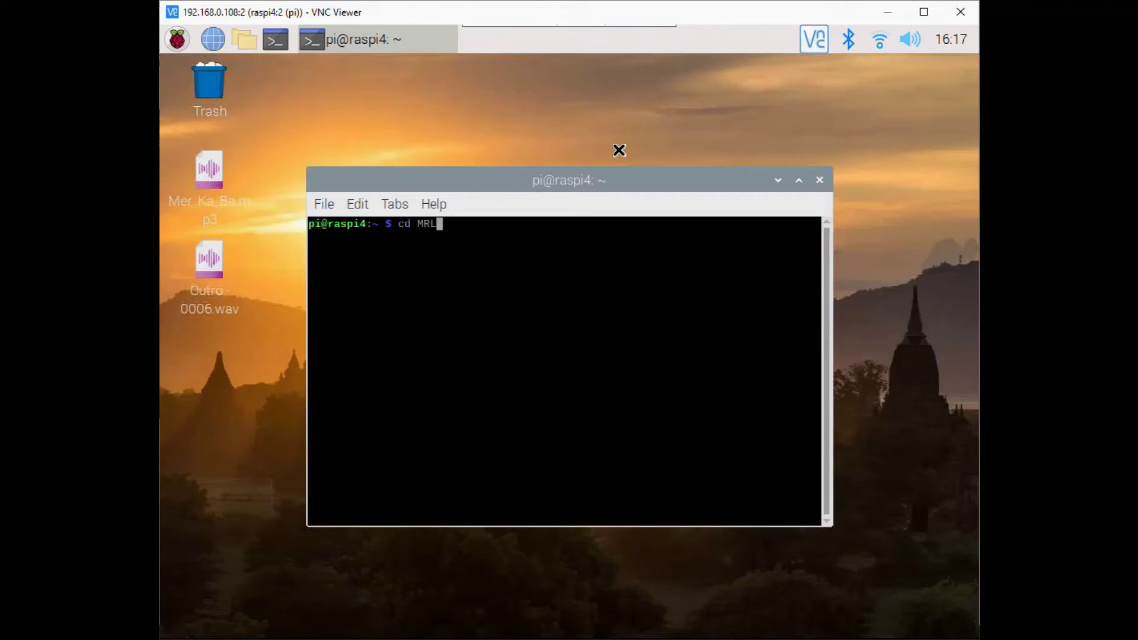
pyautogui.press('Return')
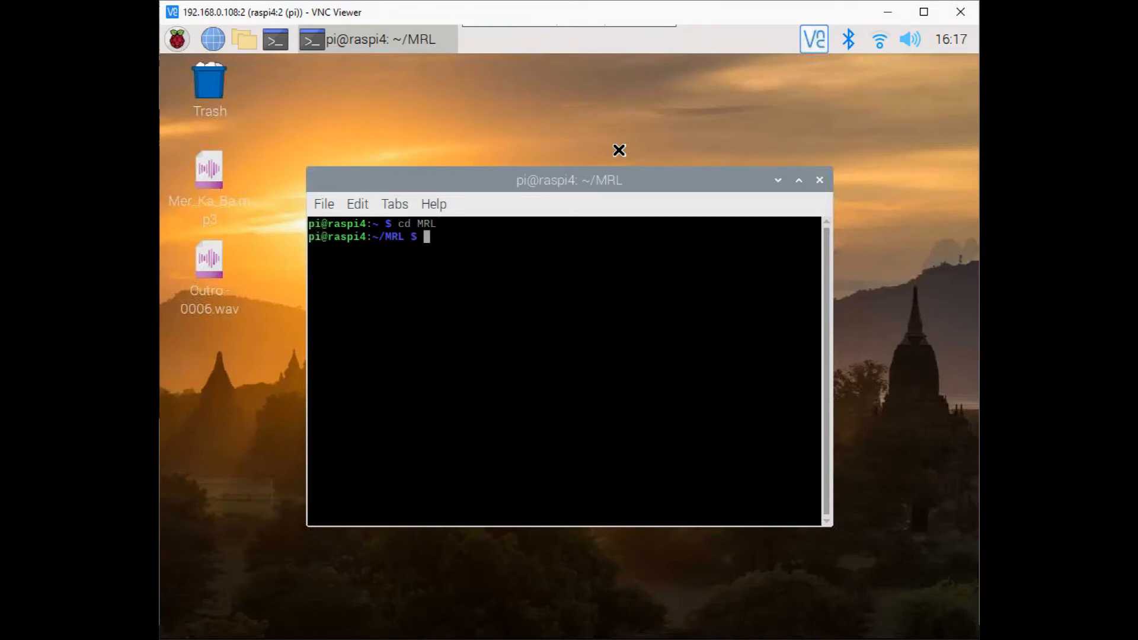
pyautogui.press('Return')
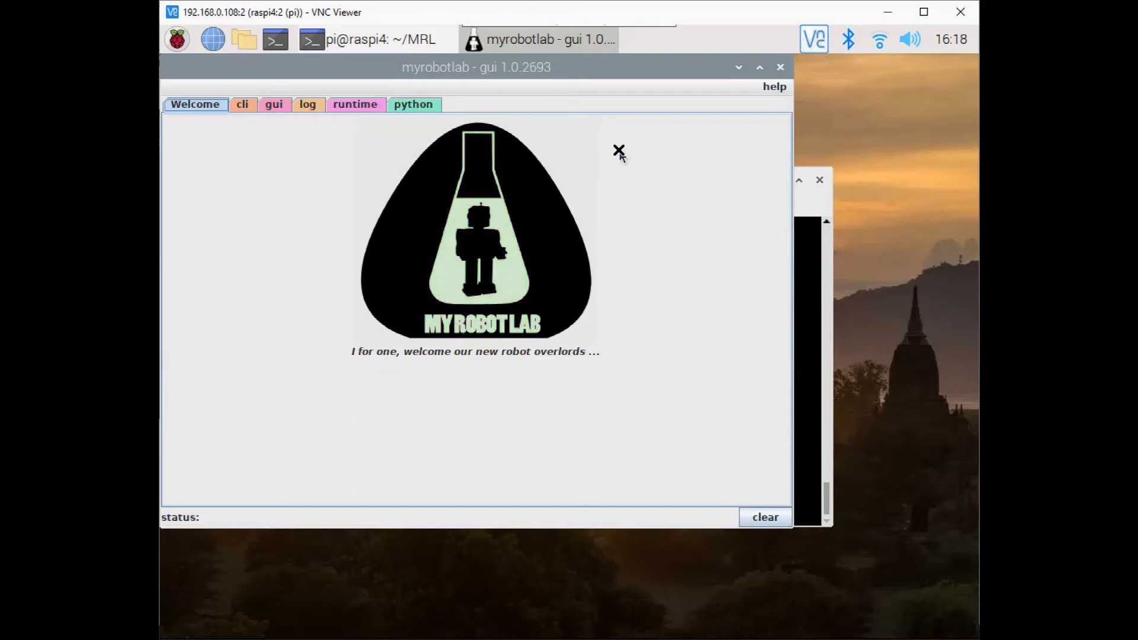
# - Load Fred/RaspiTest.py into the Python editor and view its code
pyautogui.click(412, 106)
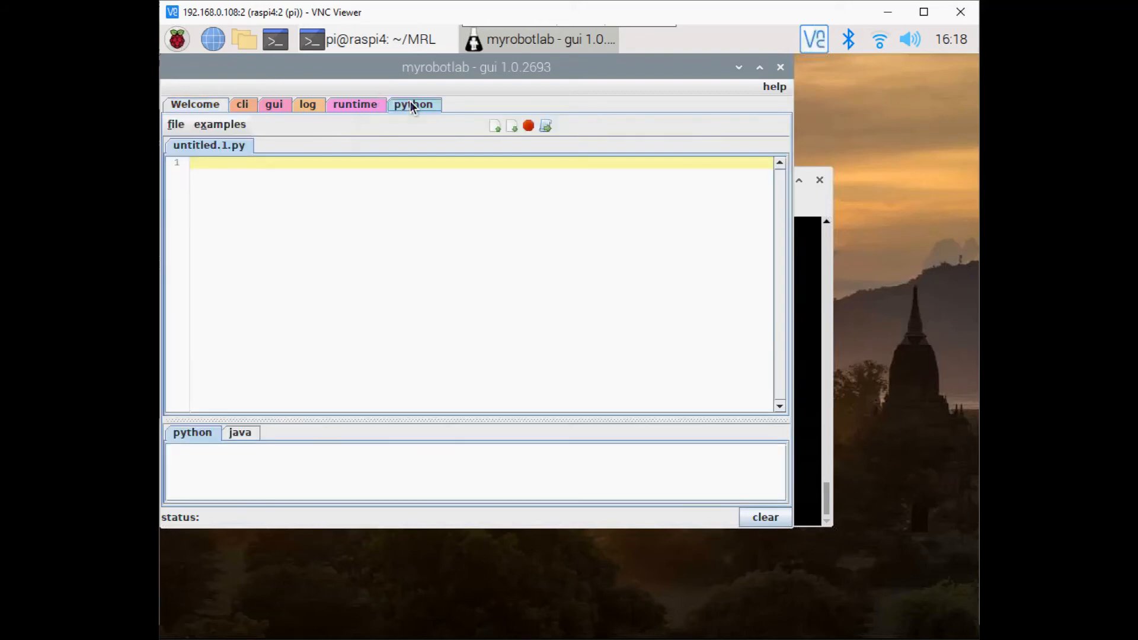
pyautogui.click(498, 127)
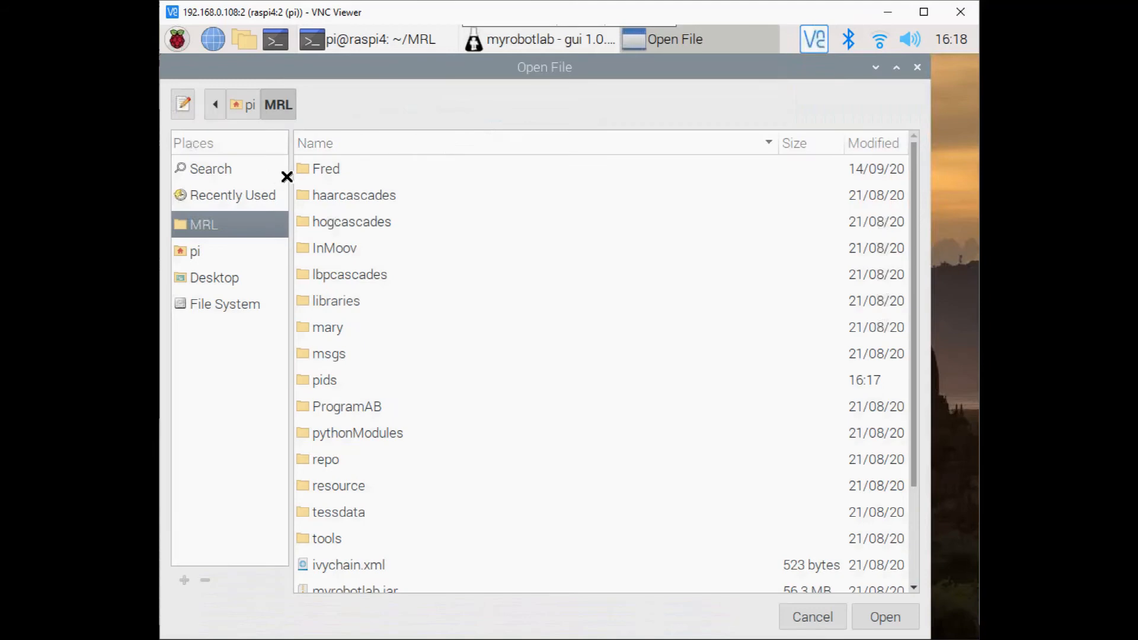
pyautogui.doubleClick(303, 168)
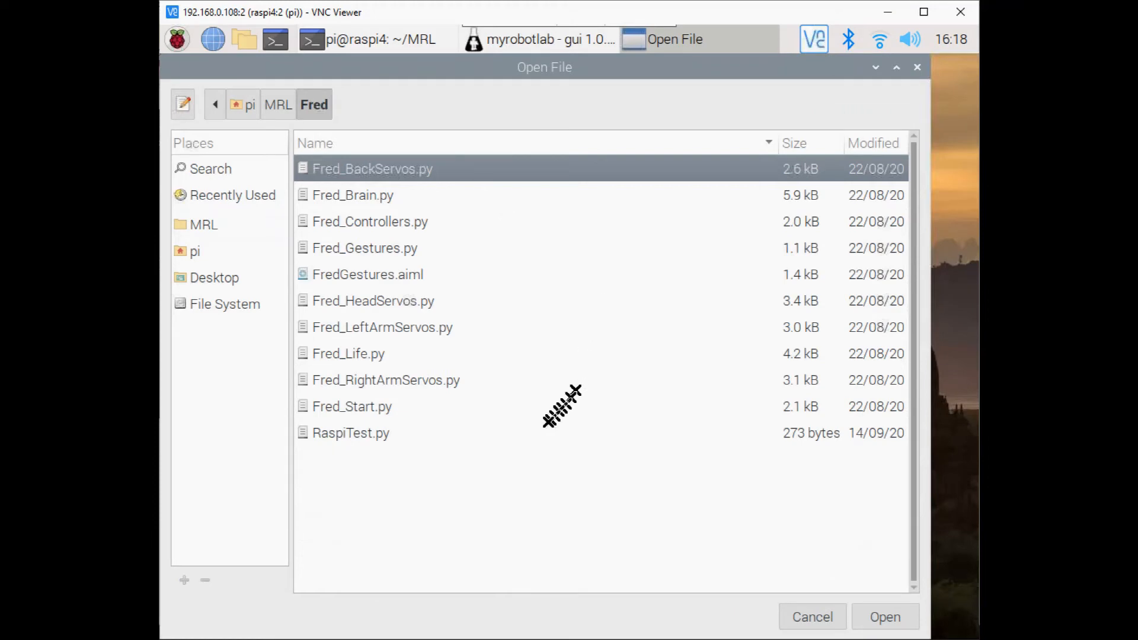
pyautogui.doubleClick(362, 435)
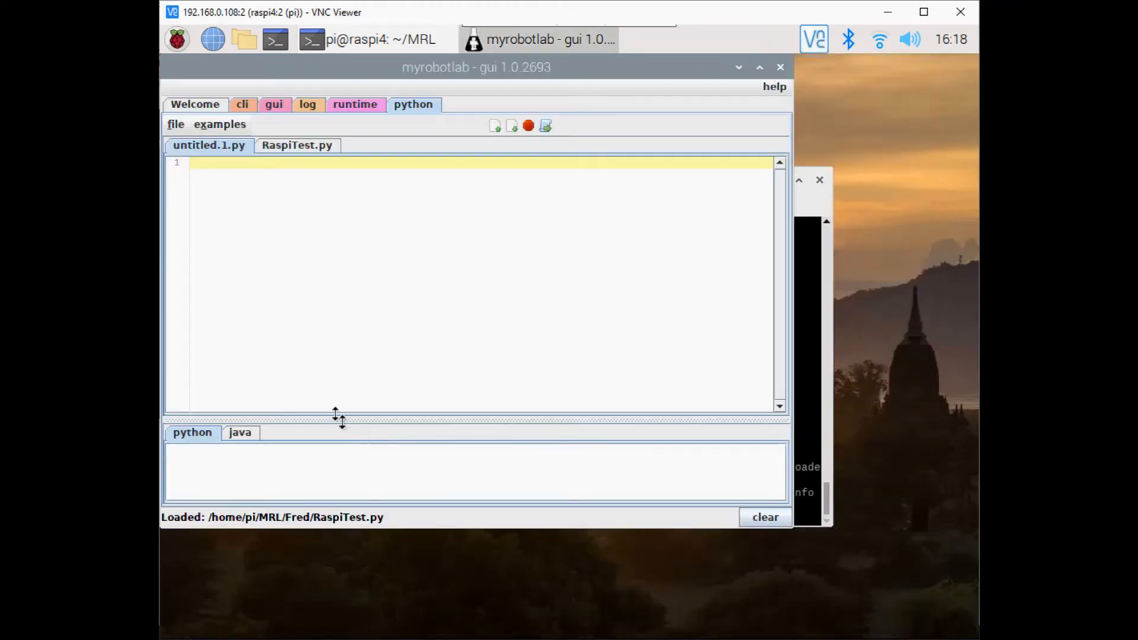
pyautogui.click(306, 150)
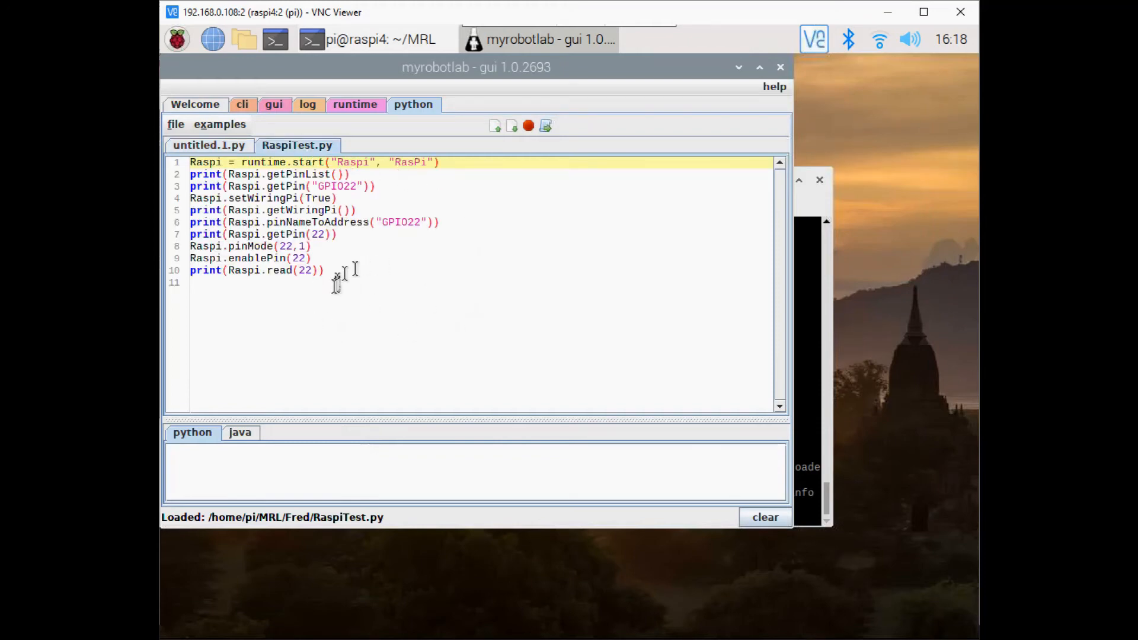
# - Run RaspiTest.py, adding the Raspi service, and clear the line-8 traceback from the status bar
pyautogui.click(547, 130)
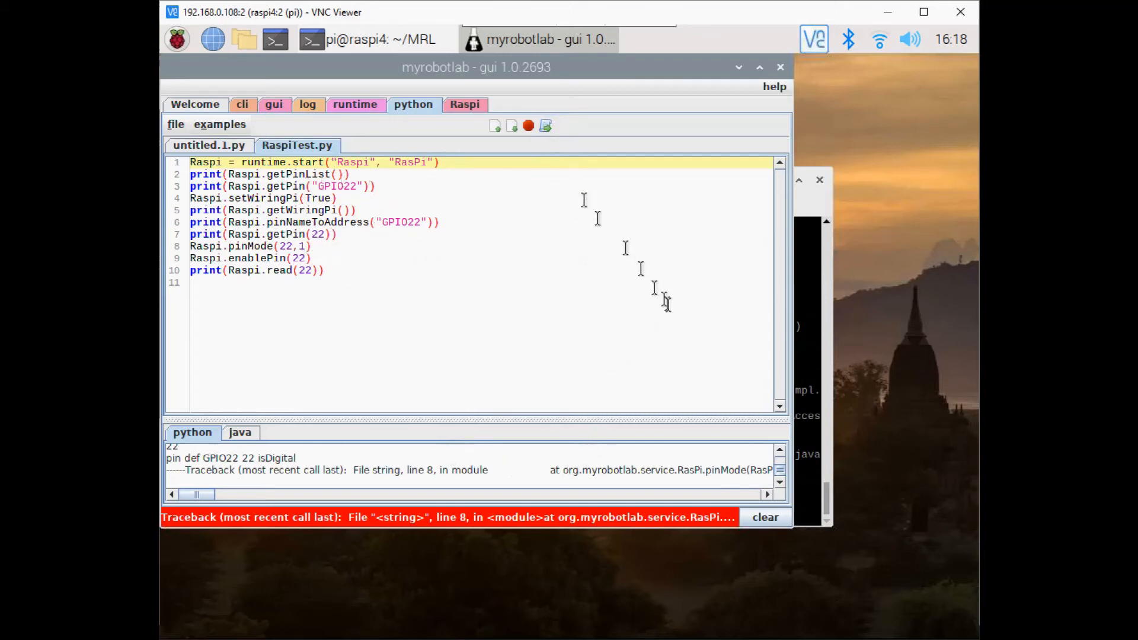
pyautogui.click(765, 518)
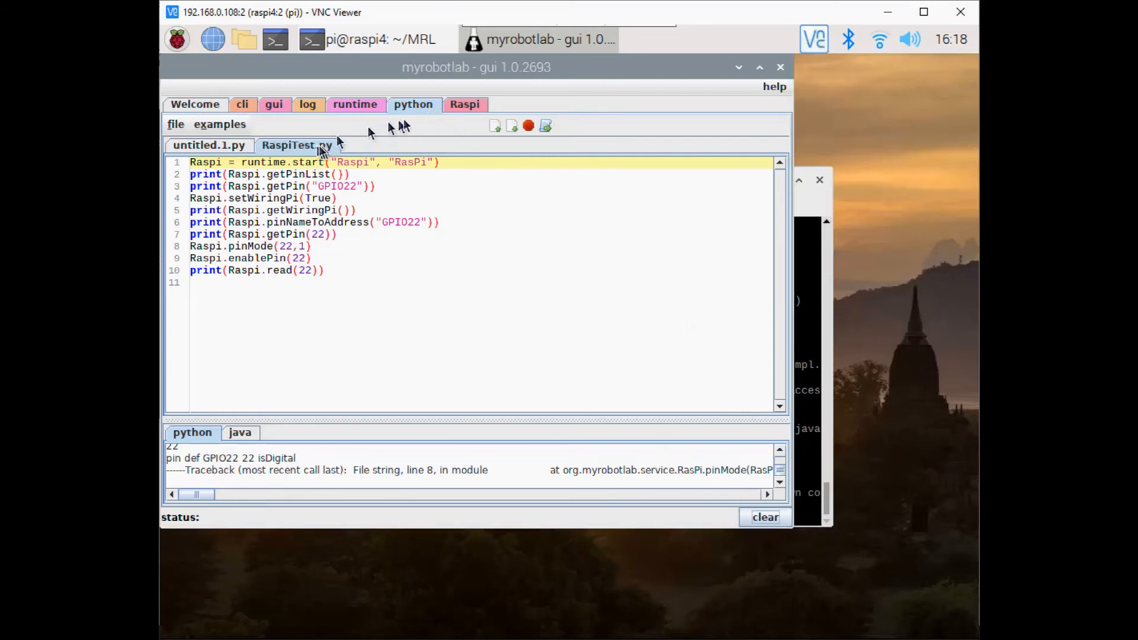
# - Load Fred/Fred_Start.py into its own editor tab beside RaspiTest.py and view its code
pyautogui.click(496, 128)
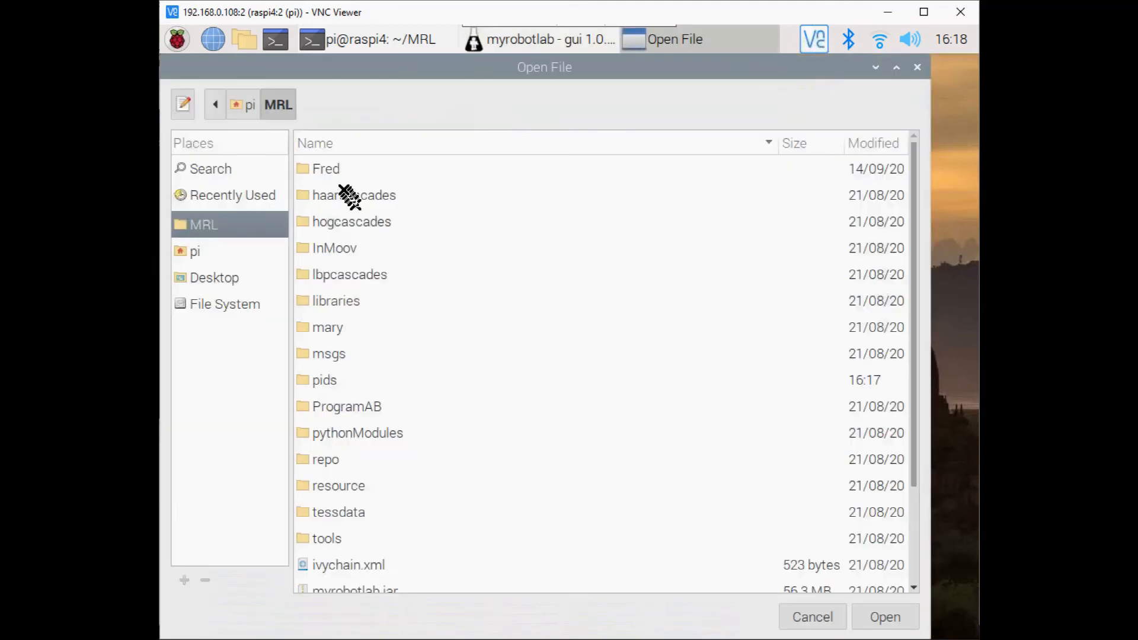
pyautogui.doubleClick(335, 170)
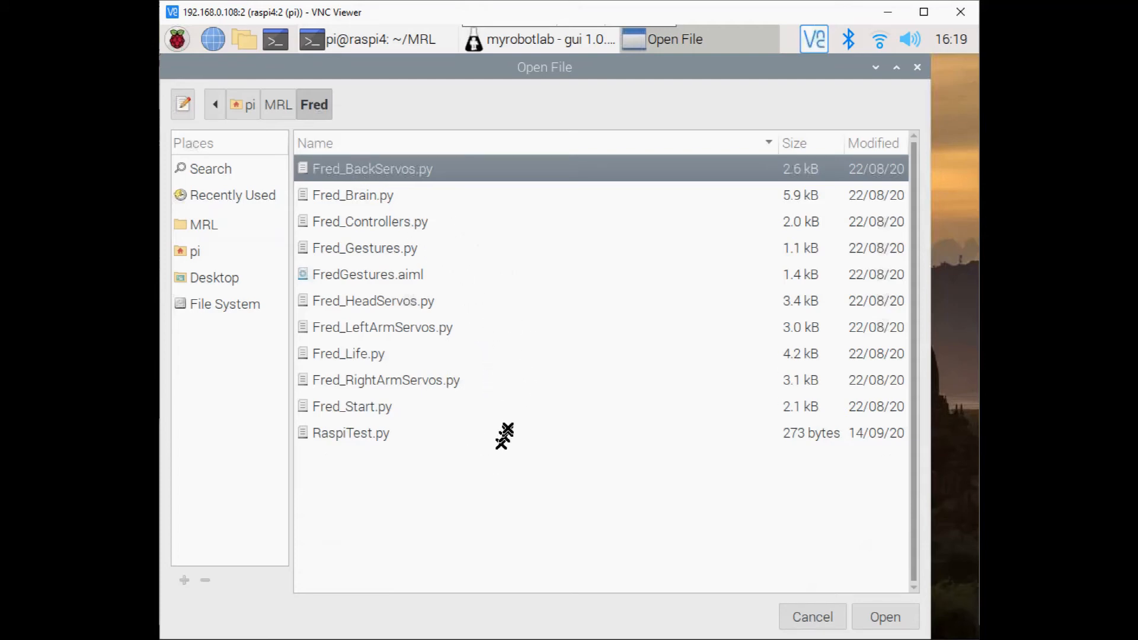
pyautogui.doubleClick(380, 406)
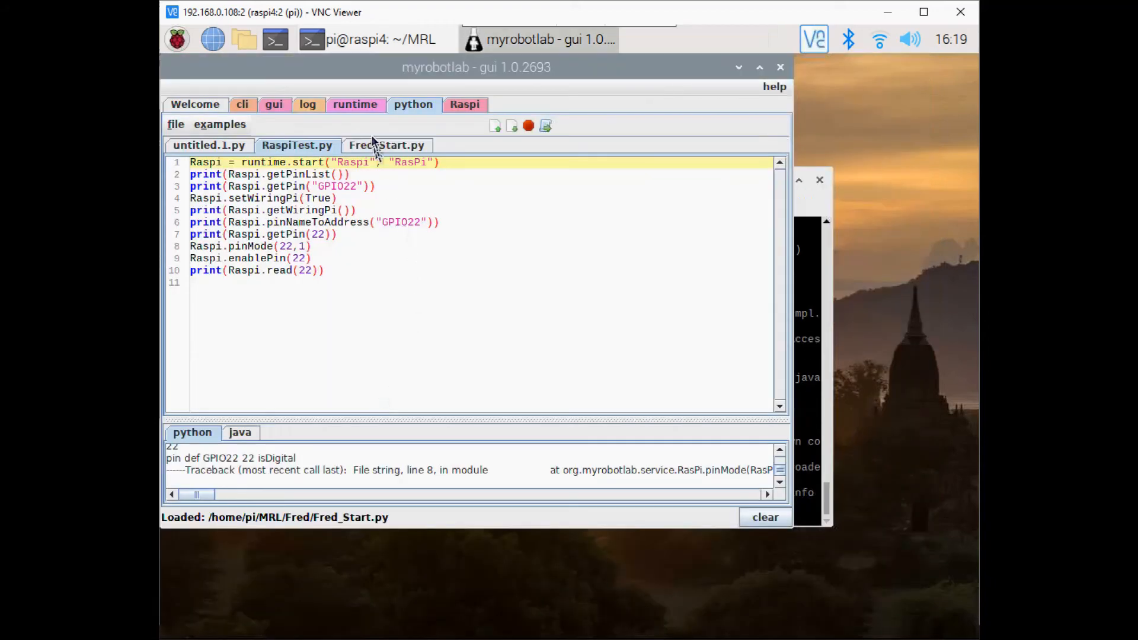
pyautogui.click(379, 146)
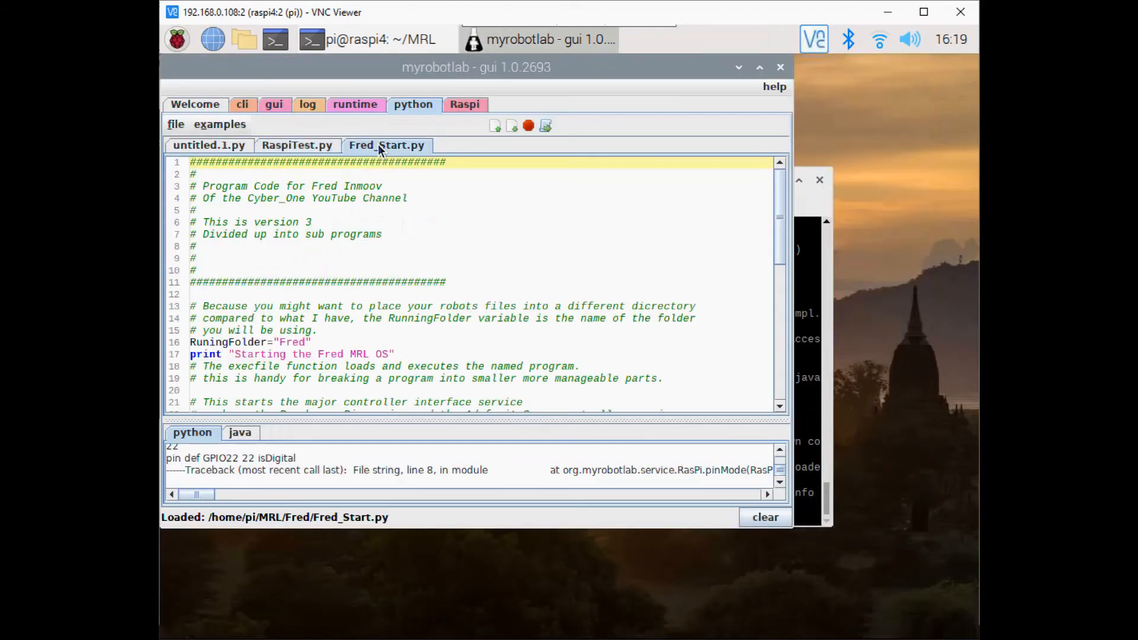
pyautogui.scroll(-2, 382, 276)
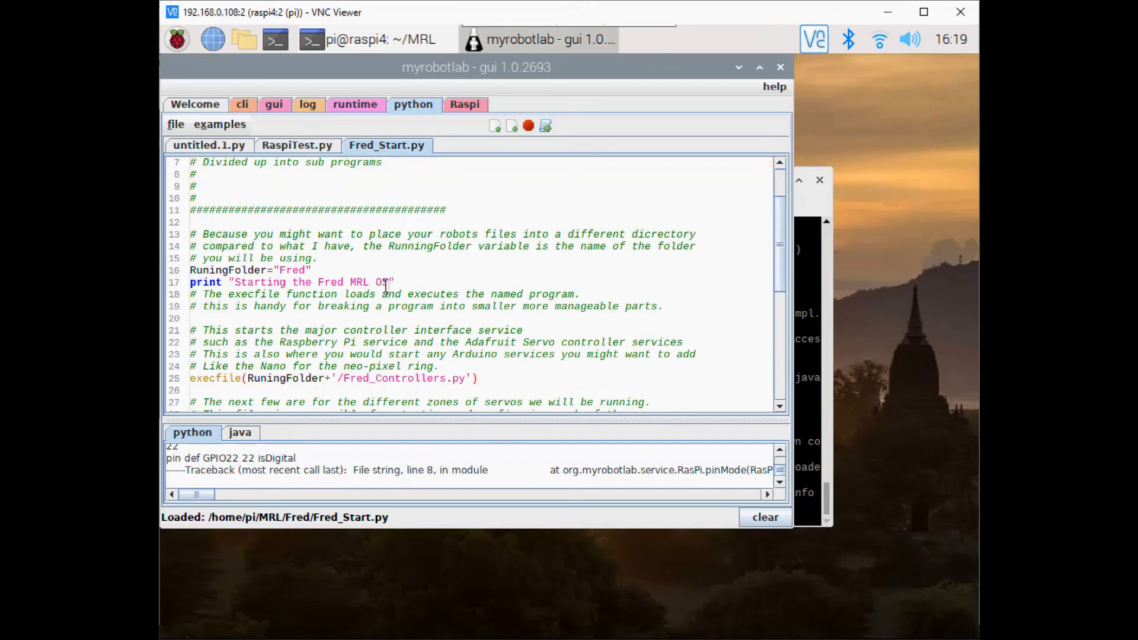
pyautogui.scroll(-2, 384, 284)
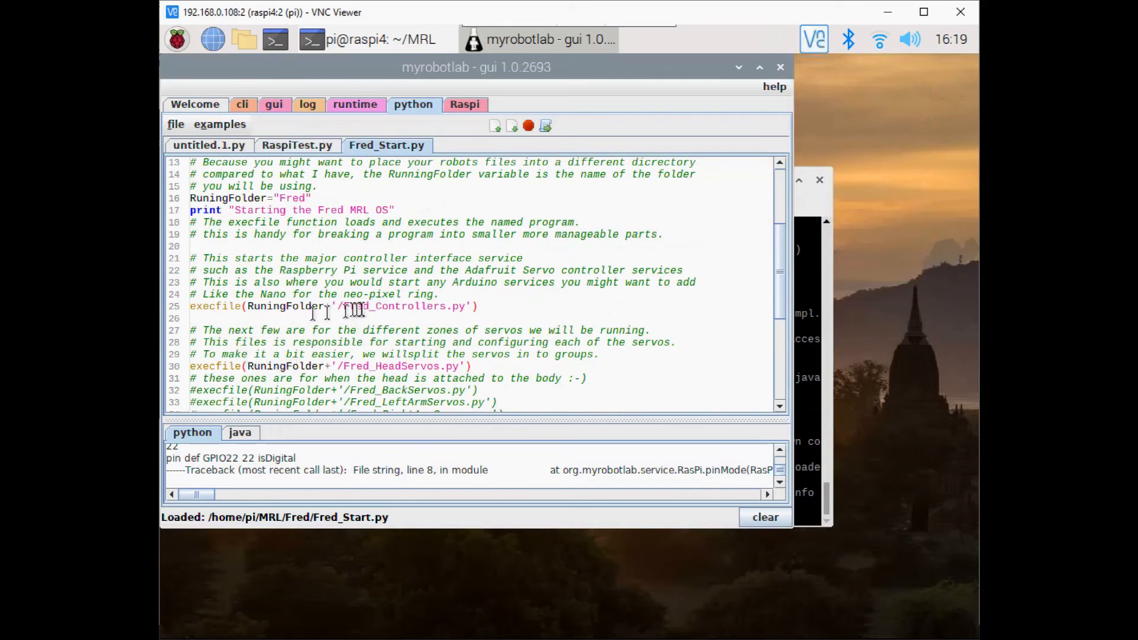
pyautogui.scroll(-2, 407, 369)
pyautogui.scroll(-2, 407, 356)
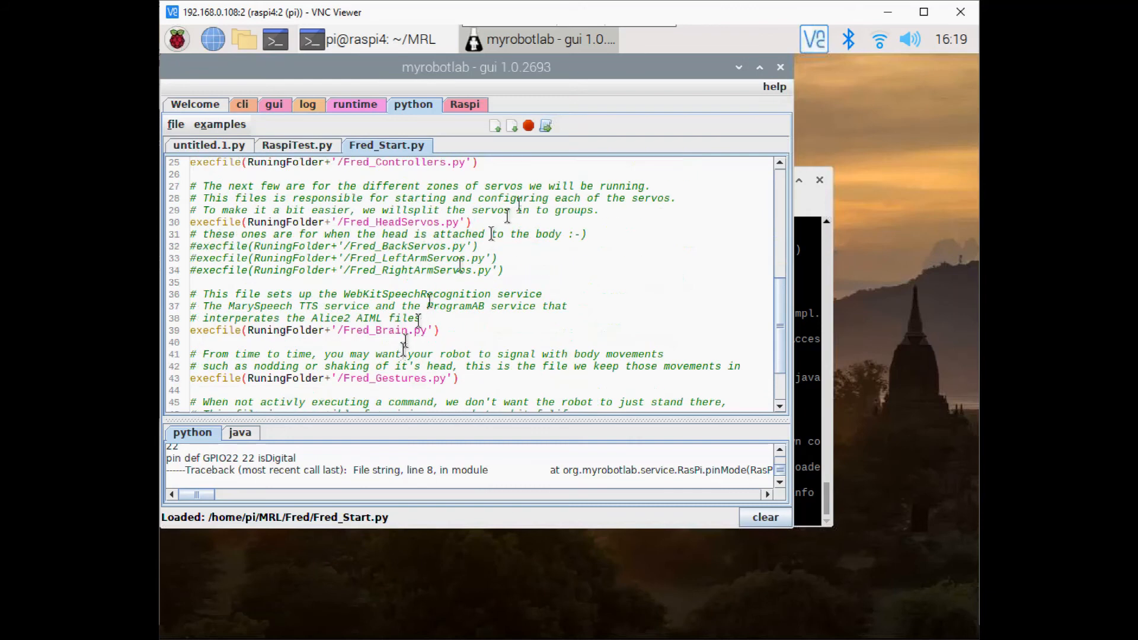
# - Run Fred_Start.py to start the robot services, and move the Chromium WebUI Ear page aside
pyautogui.click(547, 126)
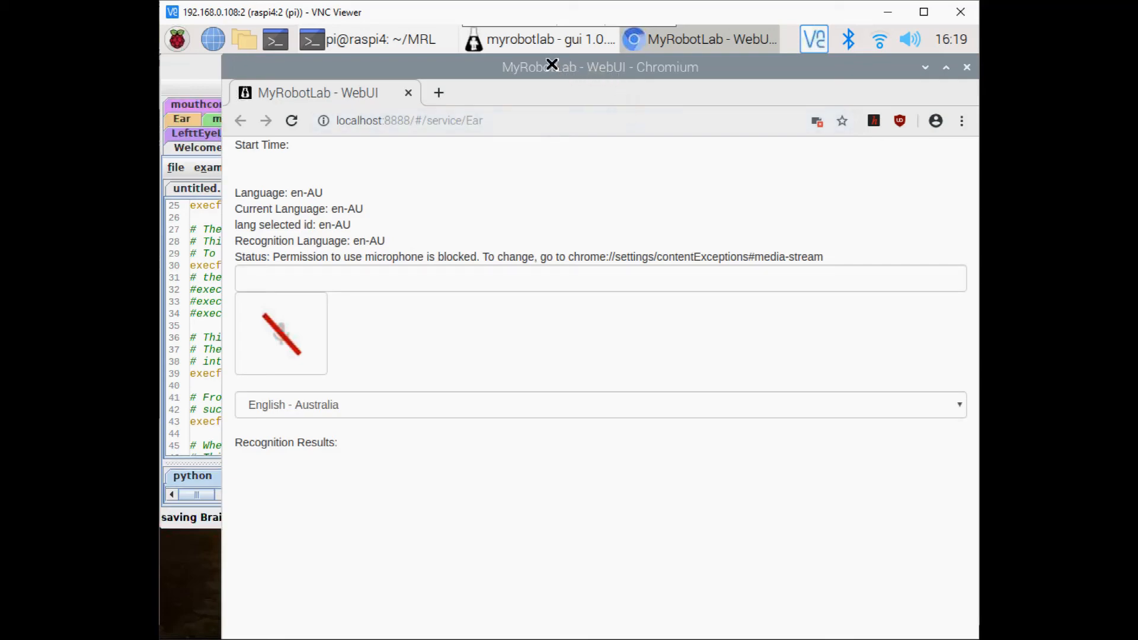
pyautogui.moveTo(551, 67); pyautogui.dragTo(868, 197)
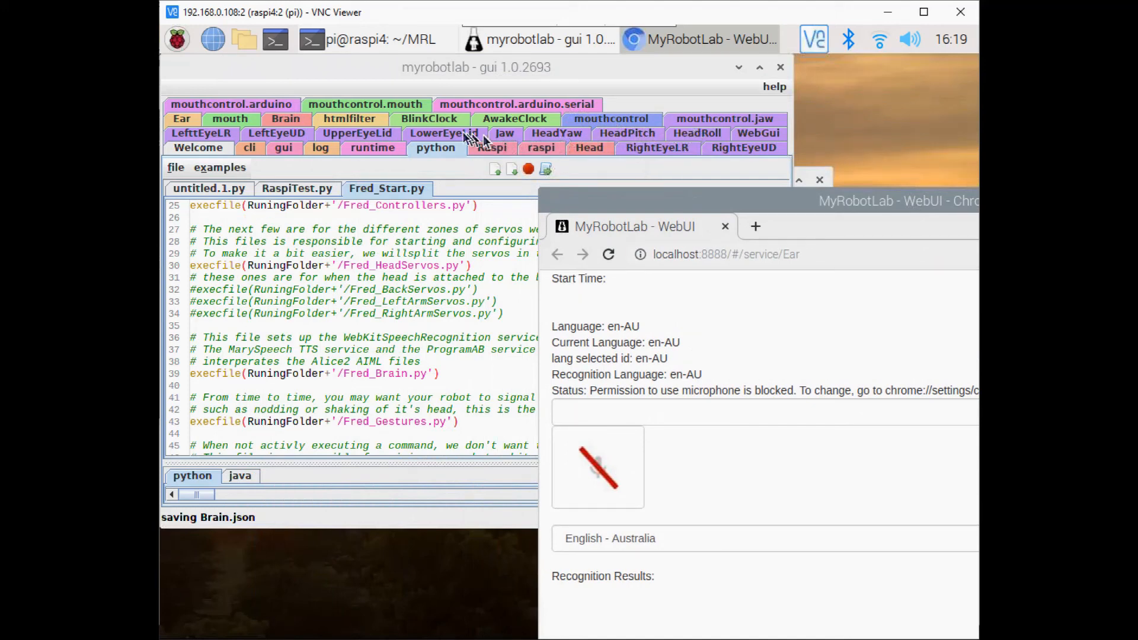
# - Move the UpperEyeLid servo from 45 to about 73 degrees and start it sweeping
pyautogui.click(357, 133)
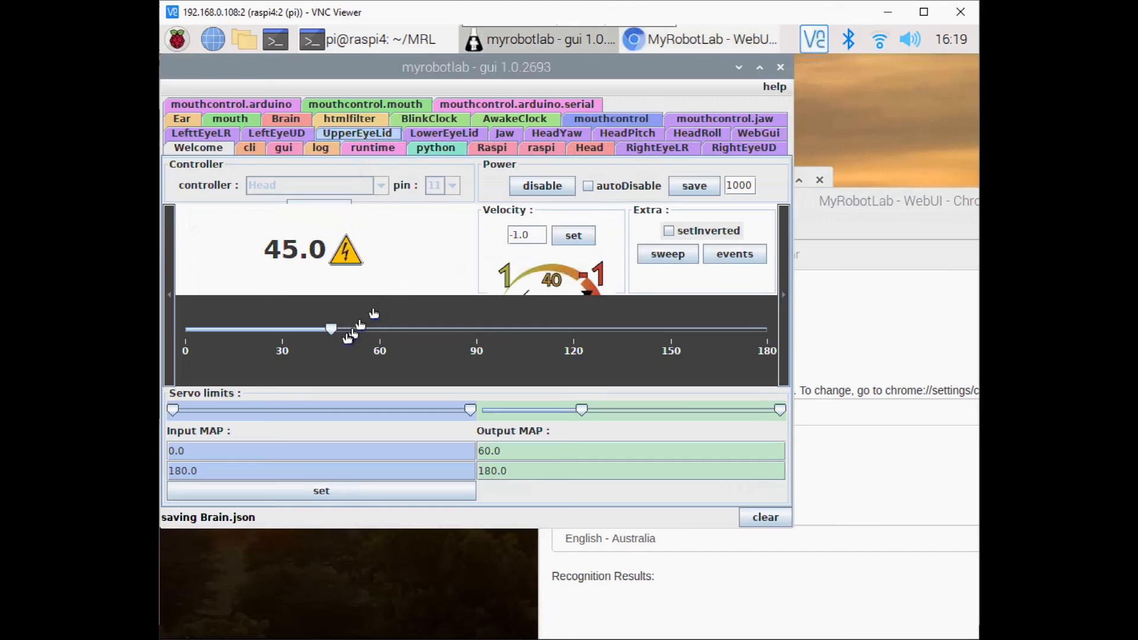
pyautogui.moveTo(331, 330); pyautogui.dragTo(420, 331)
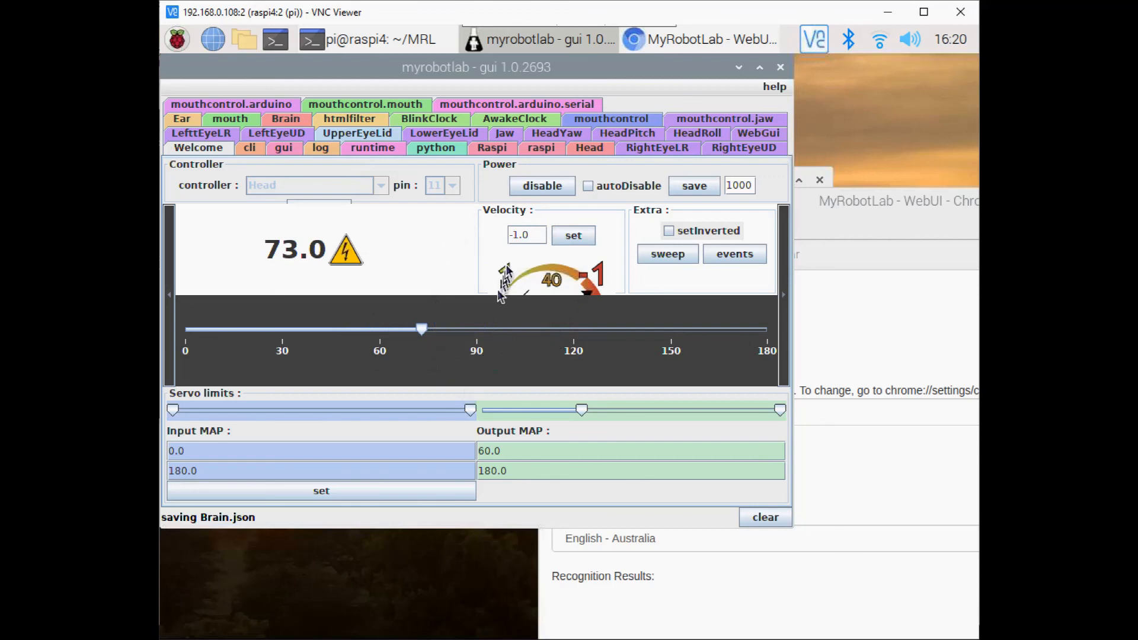
pyautogui.click(668, 253)
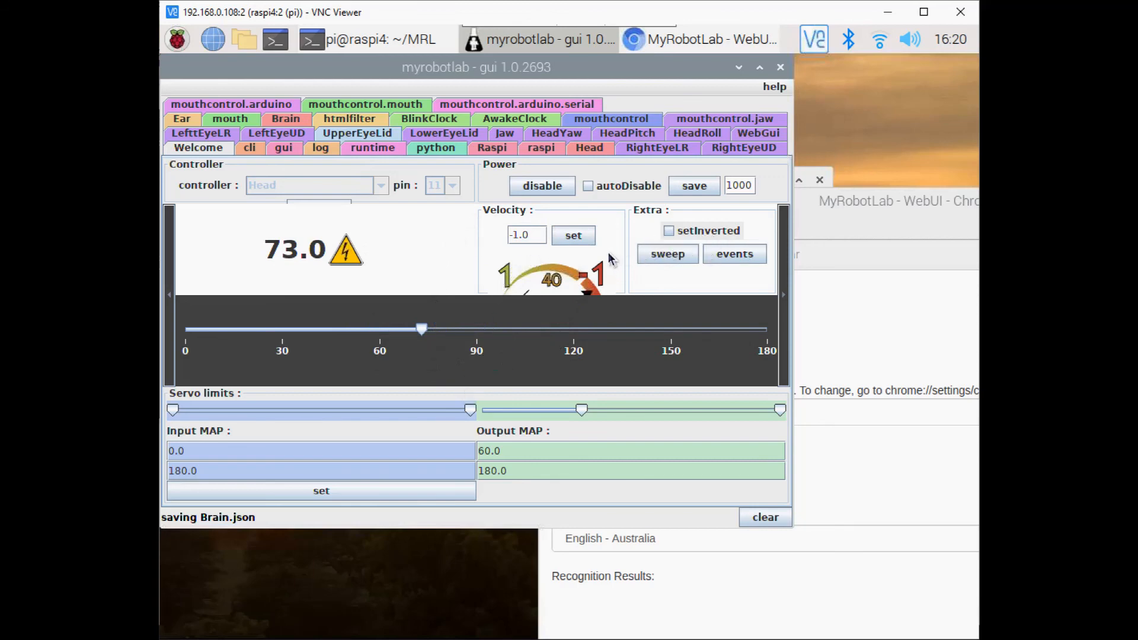